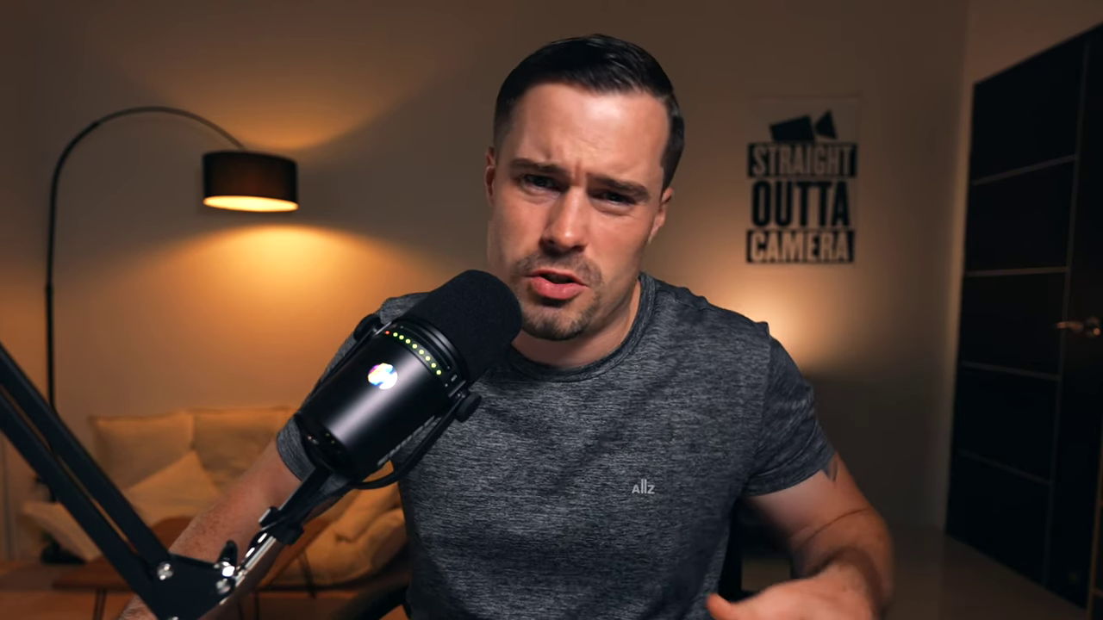
# - Search Amazon for 'thunderbolt 3 dock' and scroll down through the dock listings
pyautogui.write('thun')
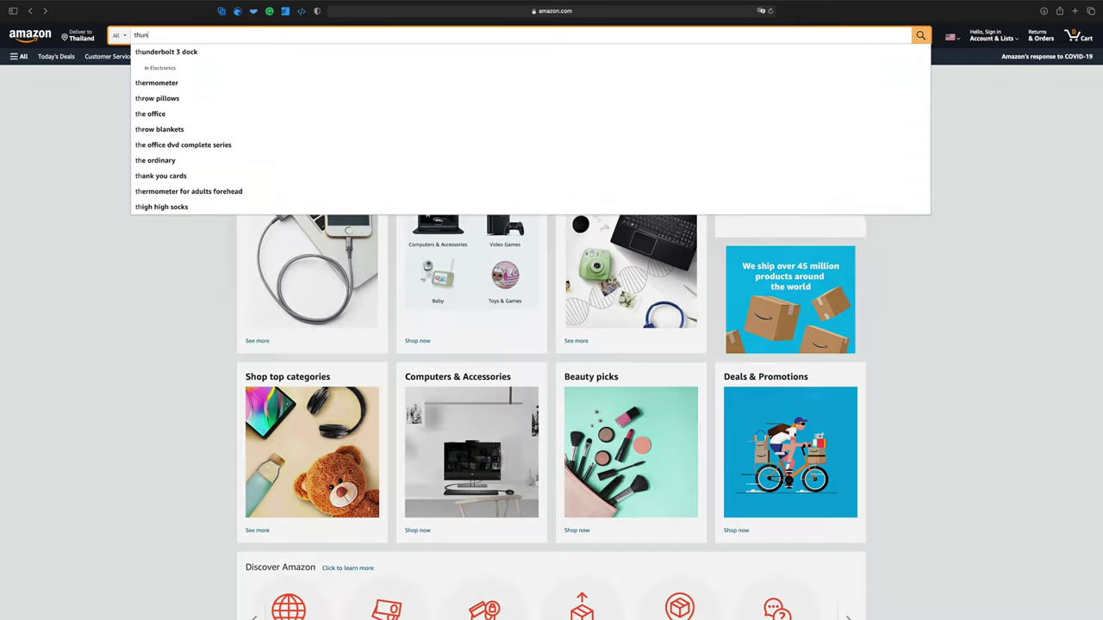
pyautogui.write('derbolt 3 dock')
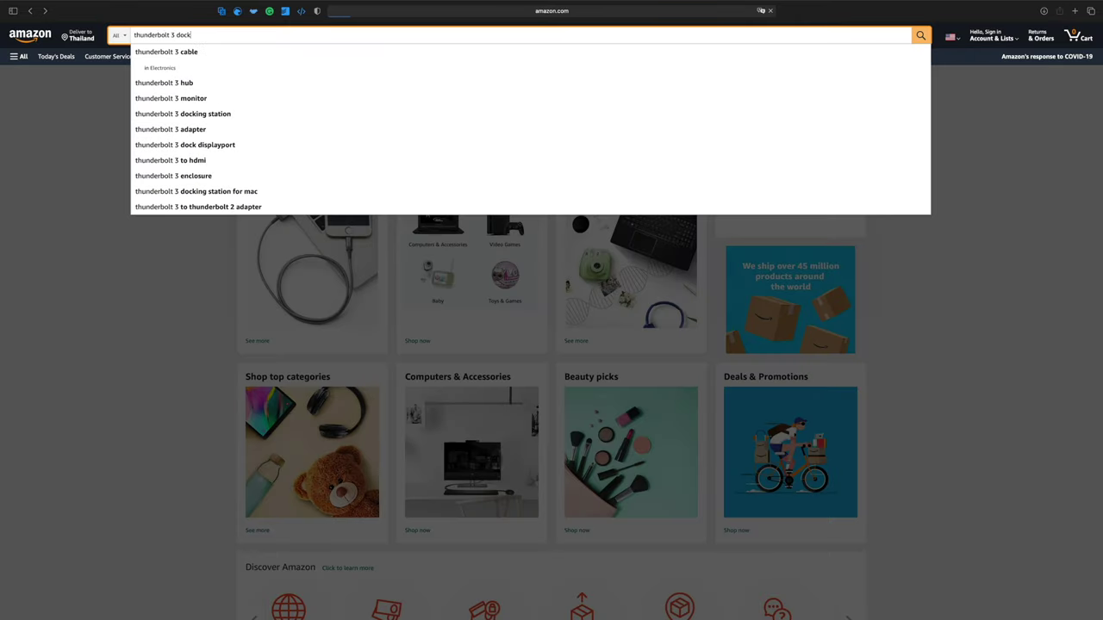
pyautogui.press('Return')
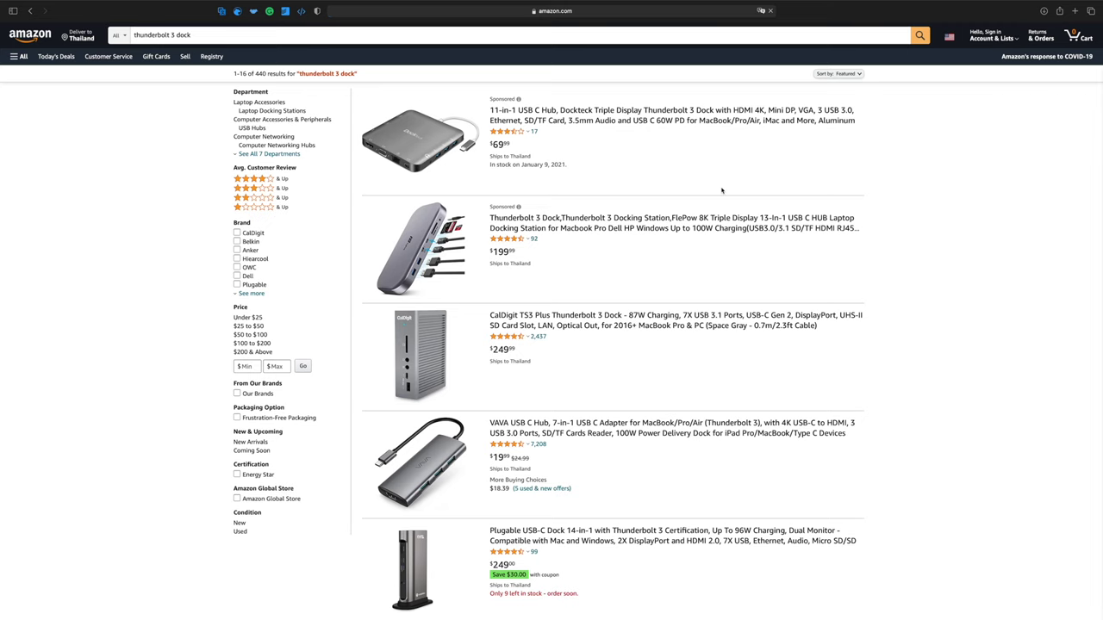
pyautogui.scroll(-5, 722, 191)
pyautogui.scroll(-9, 722, 252)
pyautogui.scroll(-4, 723, 252)
pyautogui.scroll(-3, 722, 251)
pyautogui.scroll(-3, 746, 285)
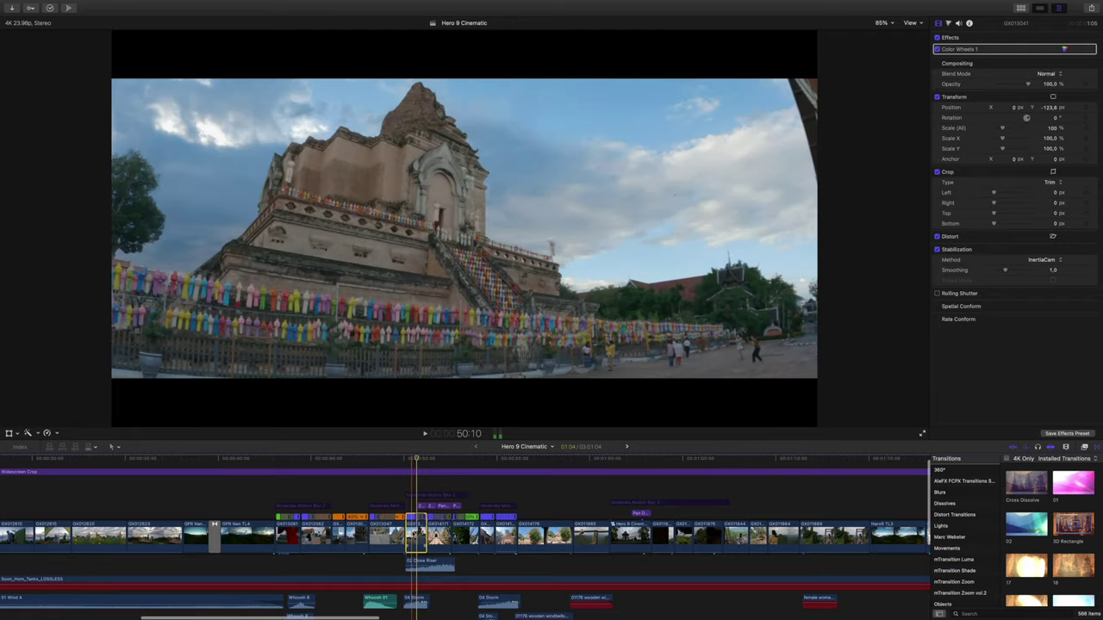
# - Select the Widescreen Crop adjustment clip and play the Hero 9 Cinematic timeline from a later point
pyautogui.press('super+equal')
pyautogui.press('super+equal')
pyautogui.press('super+equal')
pyautogui.press('super+equal')
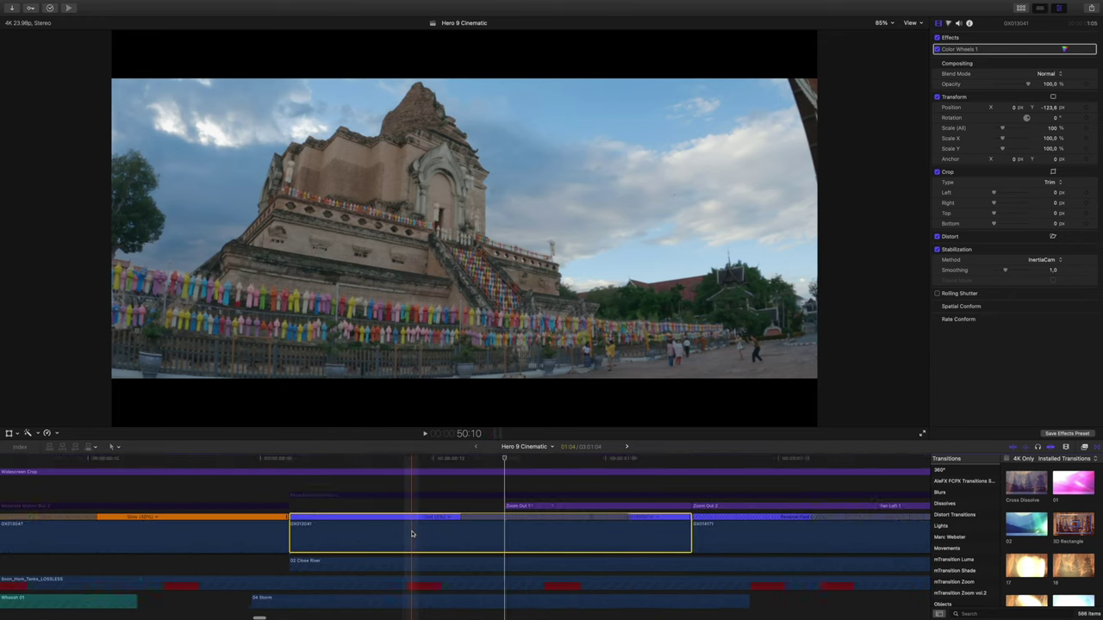
pyautogui.click(678, 472)
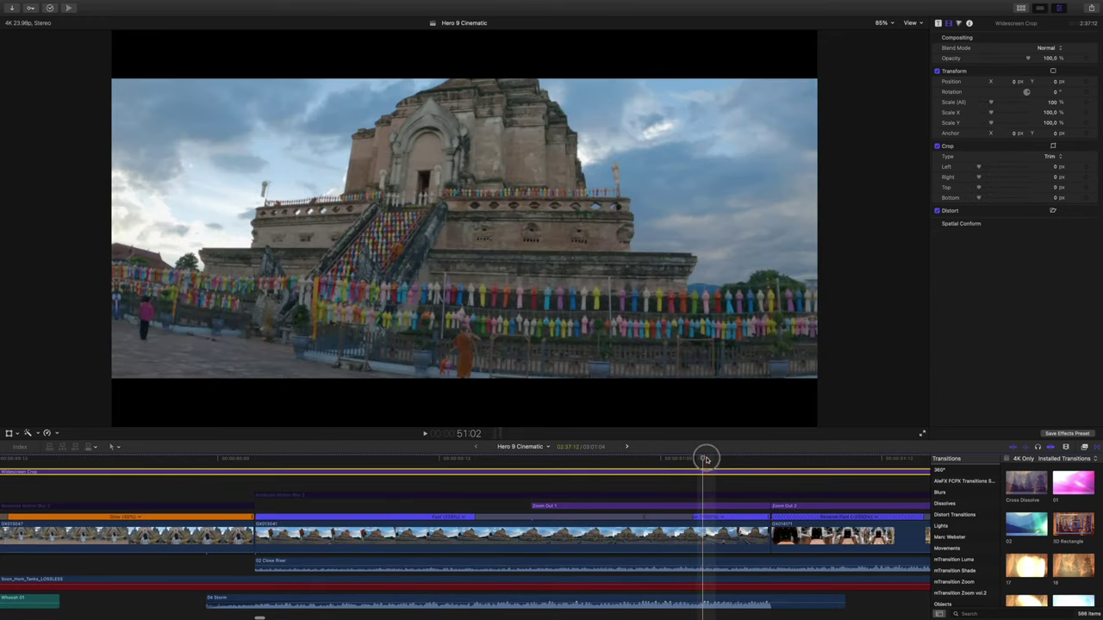
pyautogui.moveTo(702, 458); pyautogui.dragTo(728, 457)
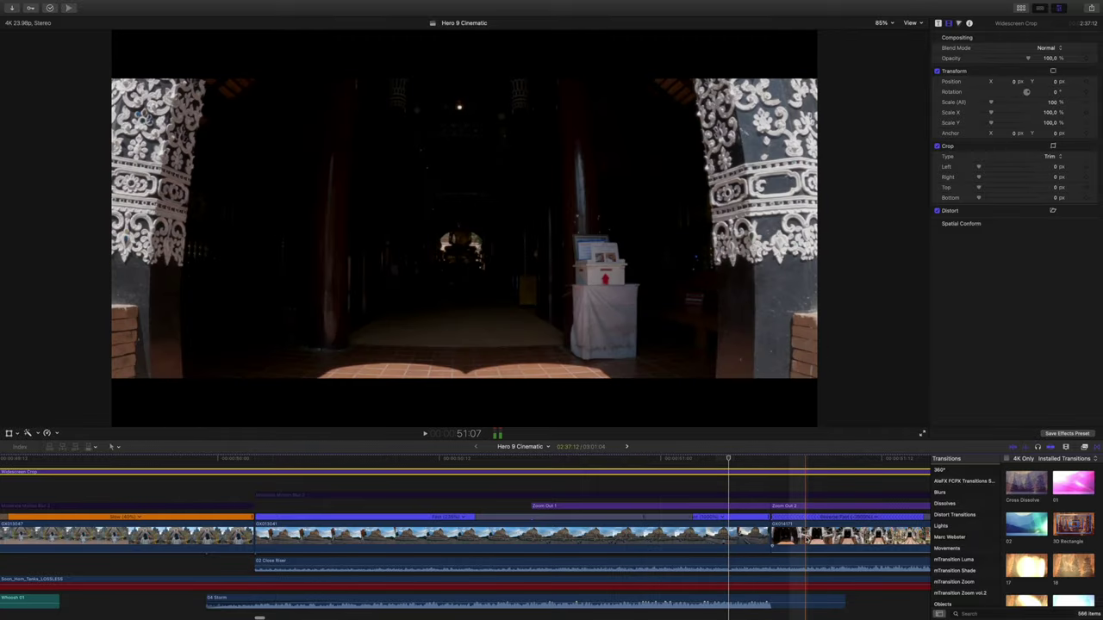
pyautogui.hscroll(3, 758, 500)
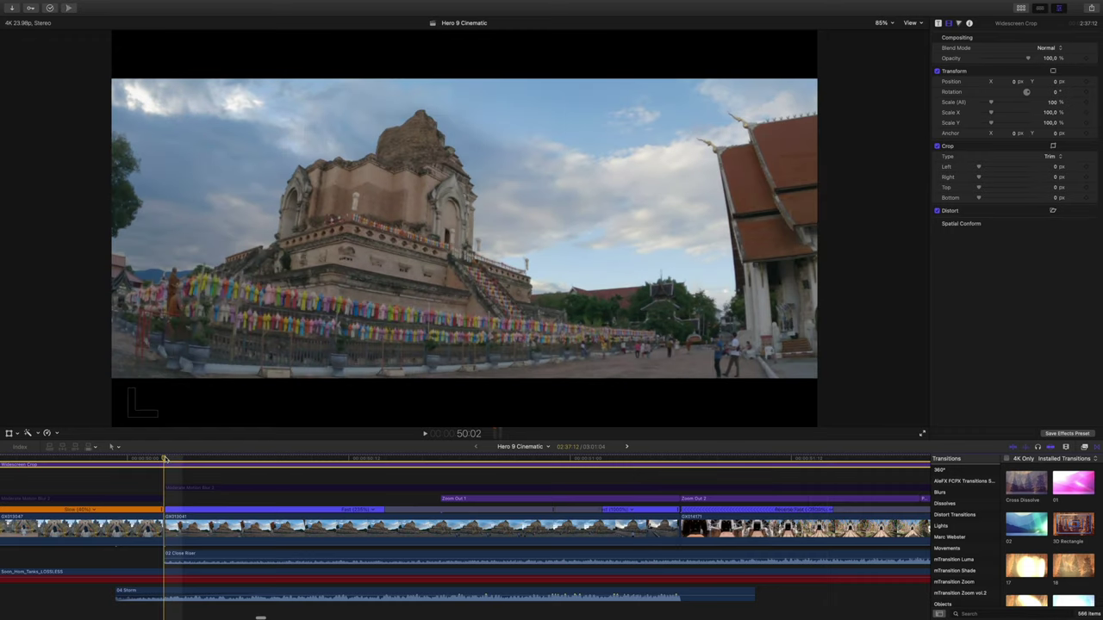
pyautogui.press('space')
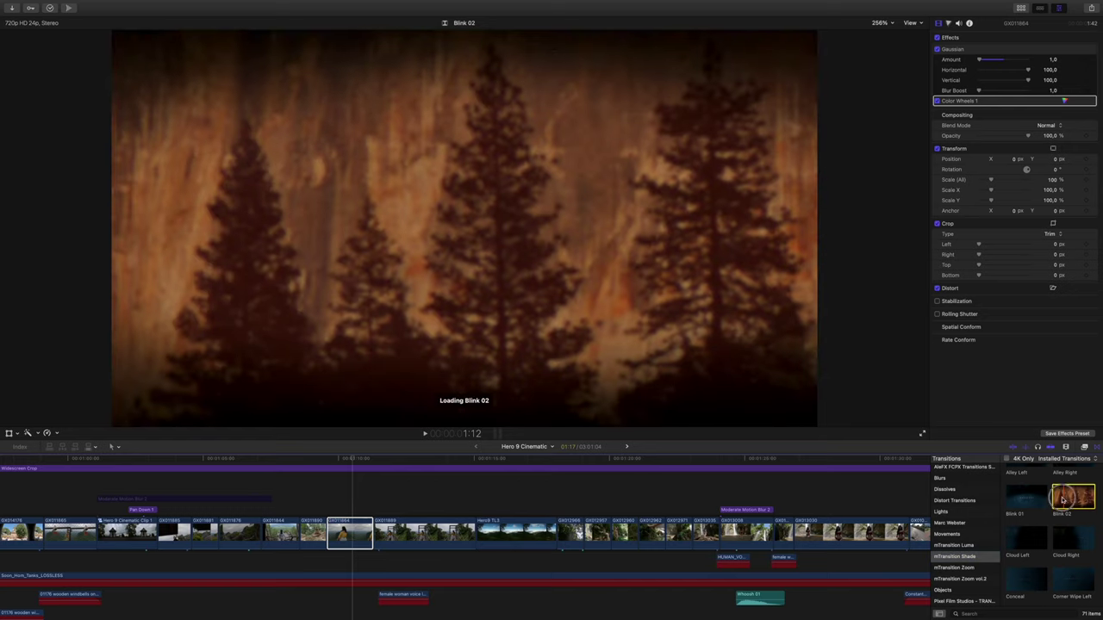
# - Place the Blink 02 and Custom Direction transitions between clips and play across them
pyautogui.moveTo(1063, 500); pyautogui.dragTo(372, 528)
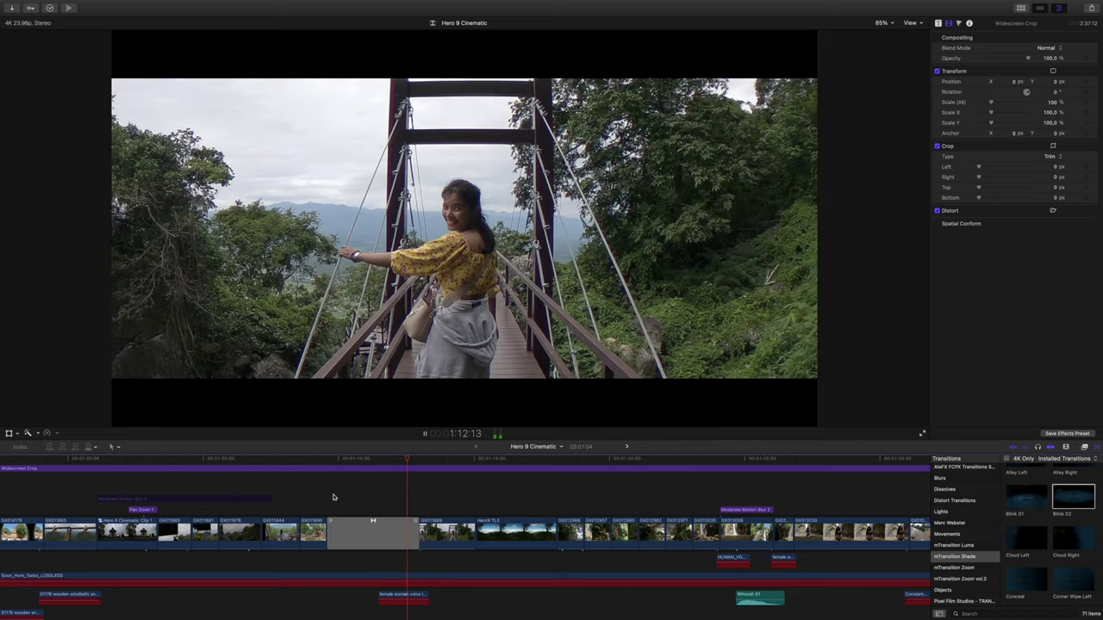
pyautogui.scroll(-3, 1021, 568)
pyautogui.moveTo(817, 517); pyautogui.dragTo(306, 504)
pyautogui.click(304, 504)
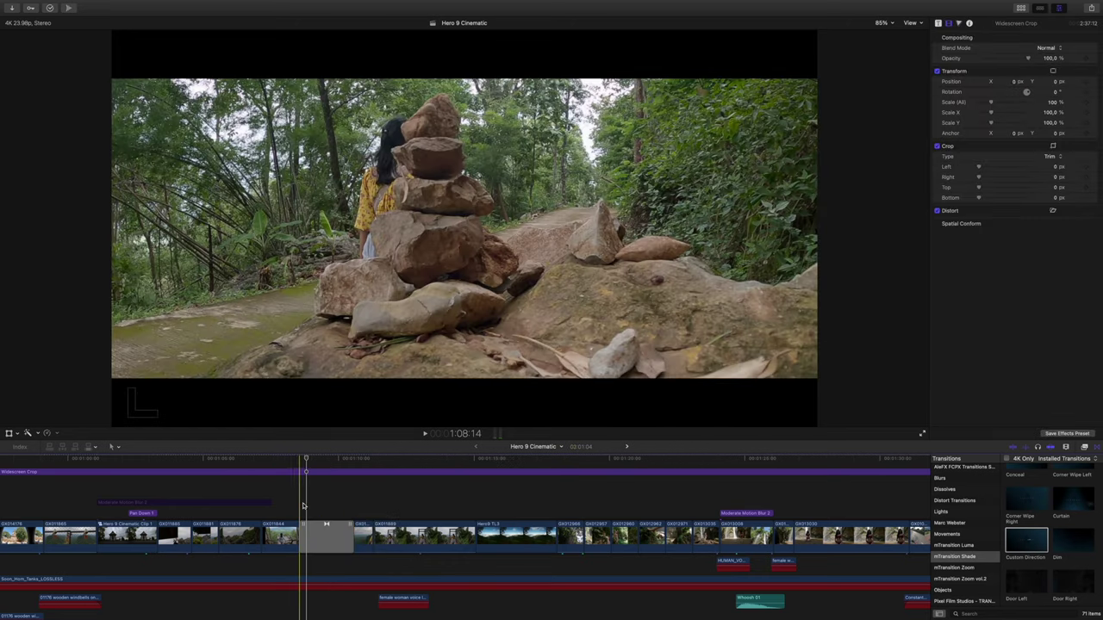
pyautogui.press('space')
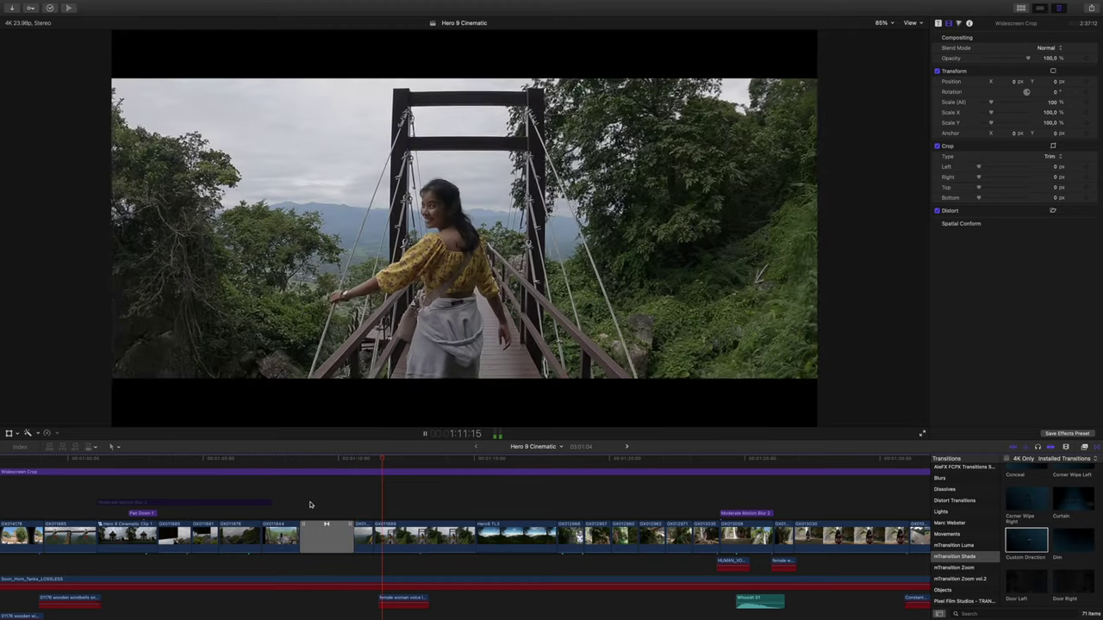
# - Switch viewer playback to Better Performance and play through the transition again
pyautogui.click(333, 536)
pyautogui.click(912, 23)
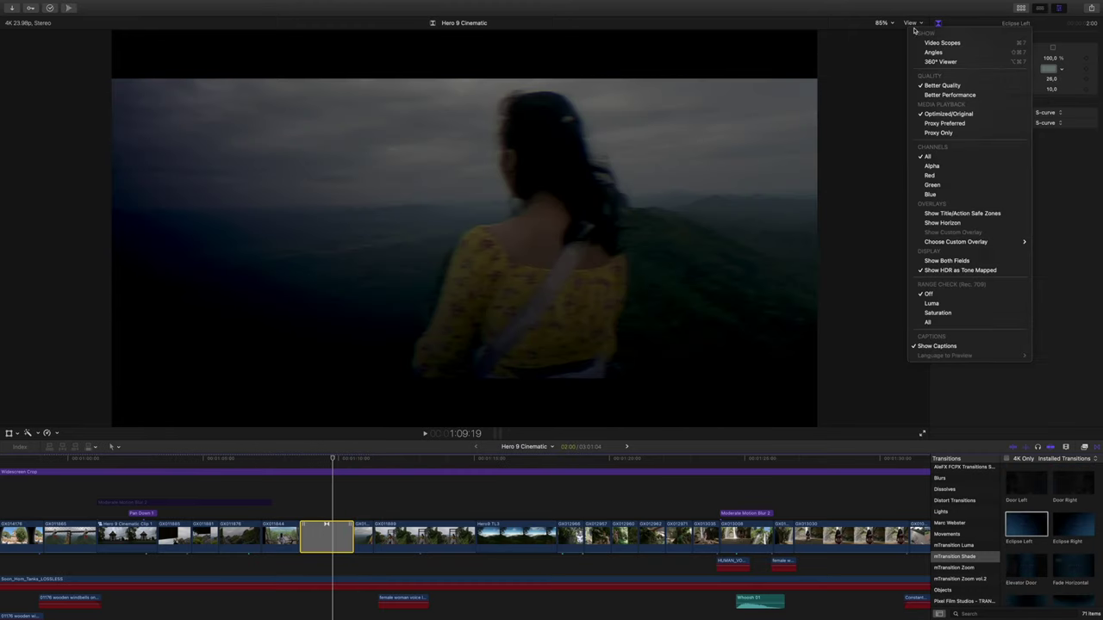
pyautogui.click(935, 95)
pyautogui.click(302, 492)
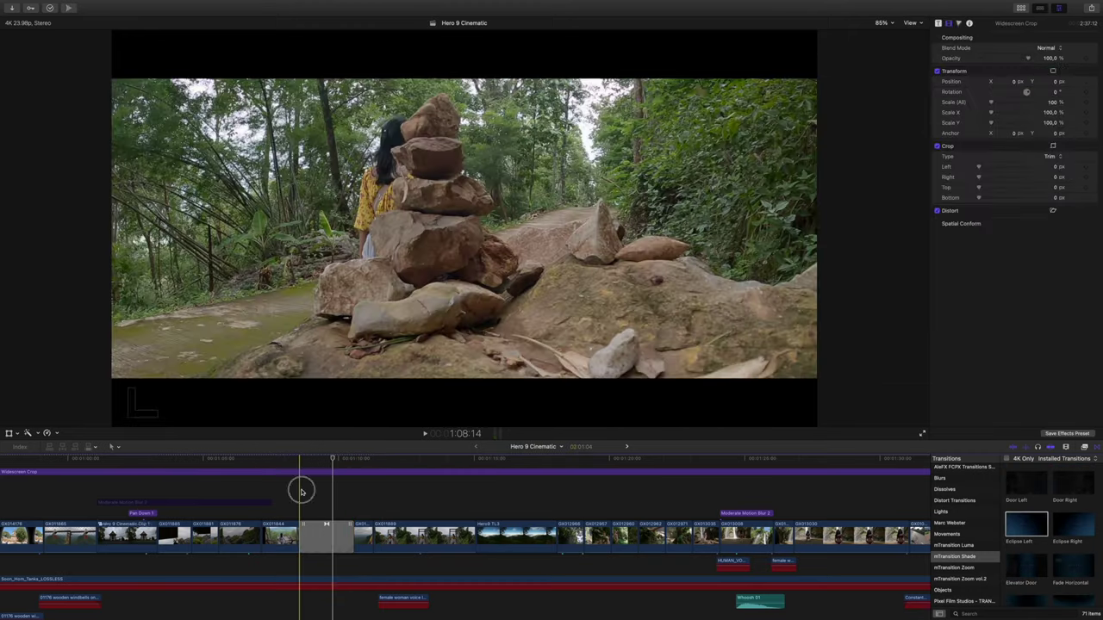
pyautogui.press('space')
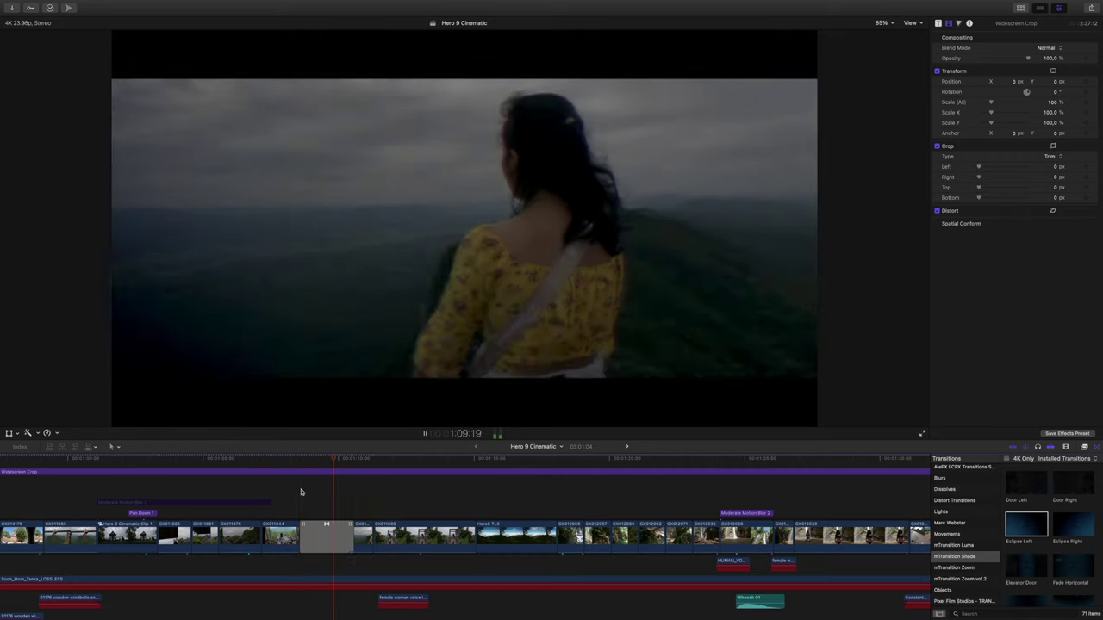
pyautogui.click(337, 525)
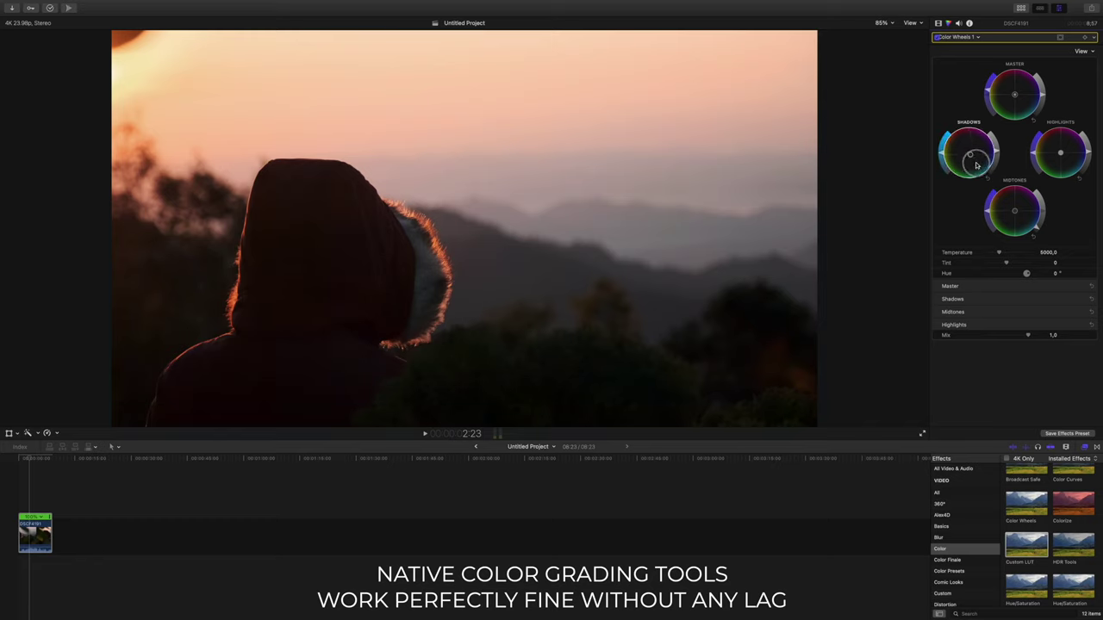
# - Show the graded clip's full list of video effects and preview its playback
pyautogui.click(938, 24)
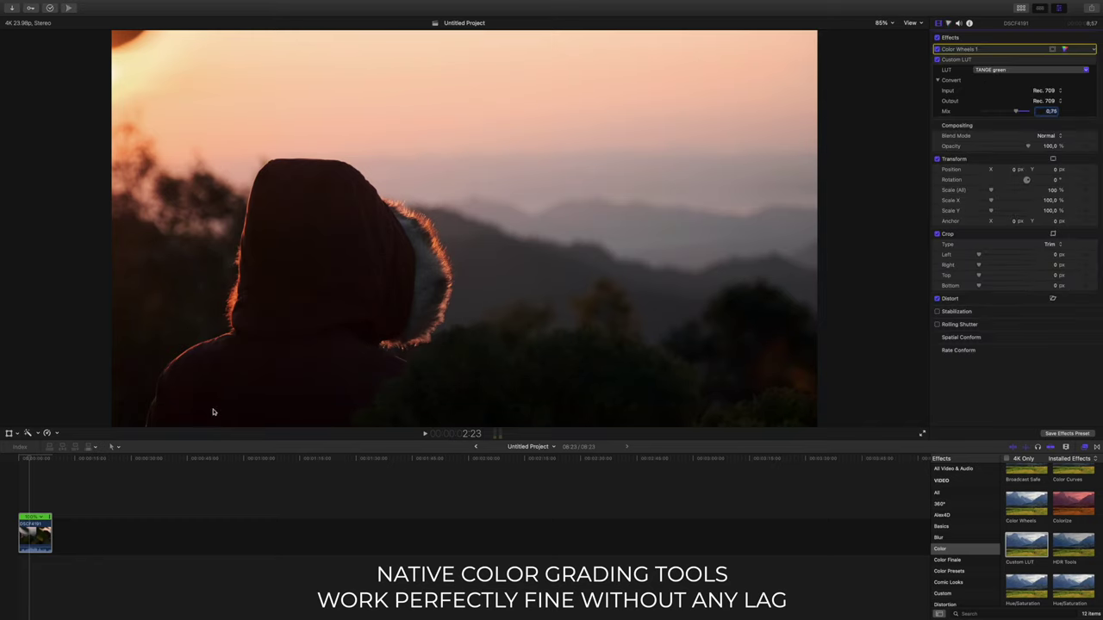
pyautogui.press('space')
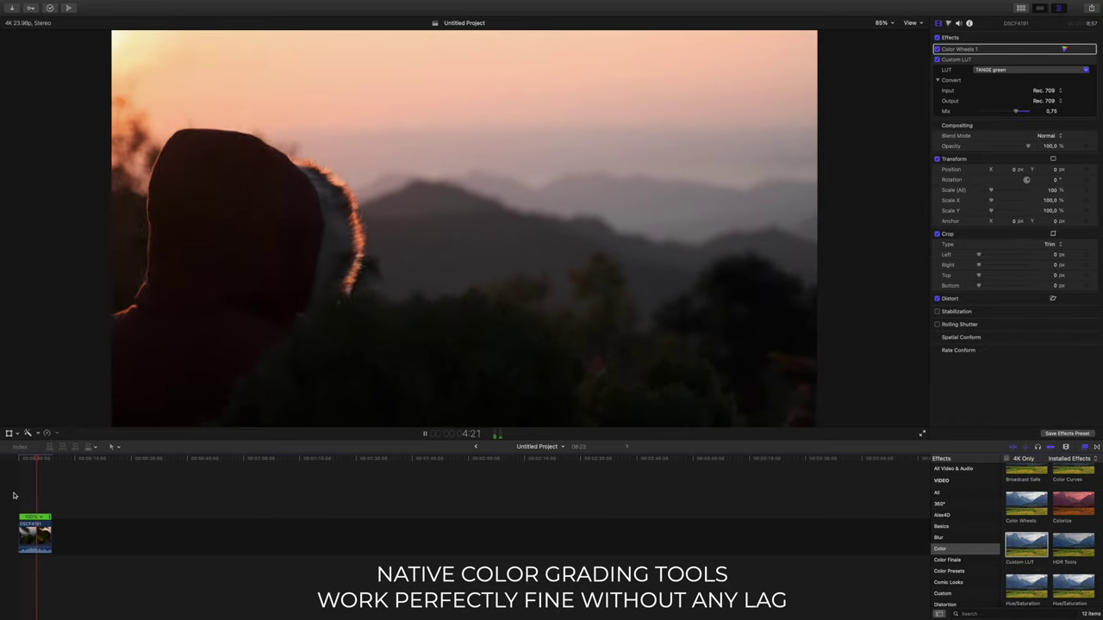
pyautogui.press('space')
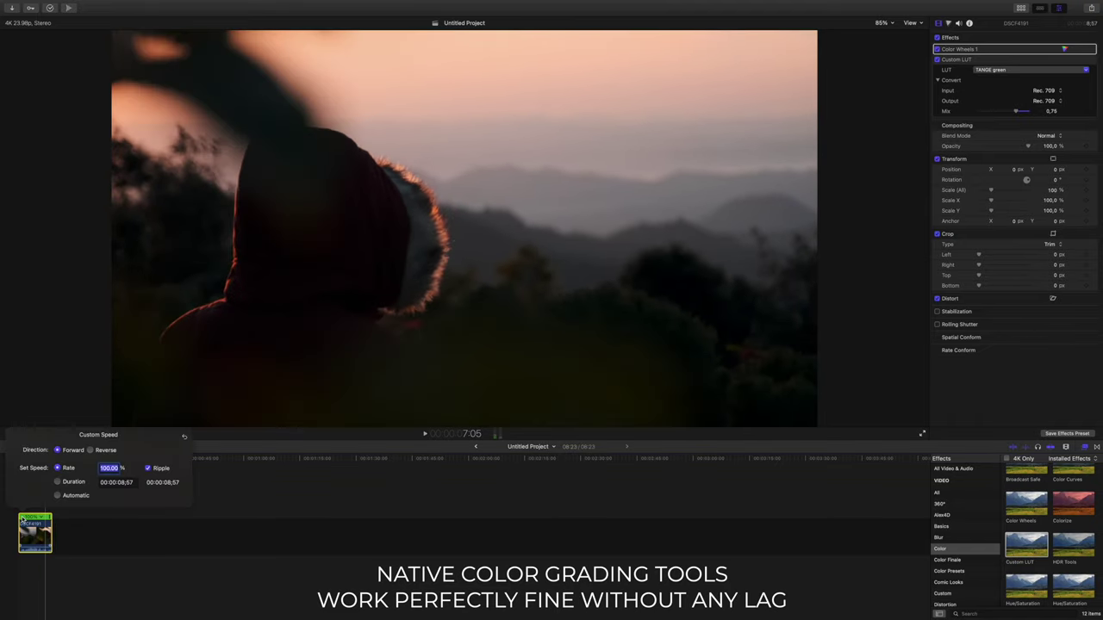
# - Apply the 40% custom speed to DSCF4191 and play the slowed clip from the start
pyautogui.press('Return')
pyautogui.click(17, 490)
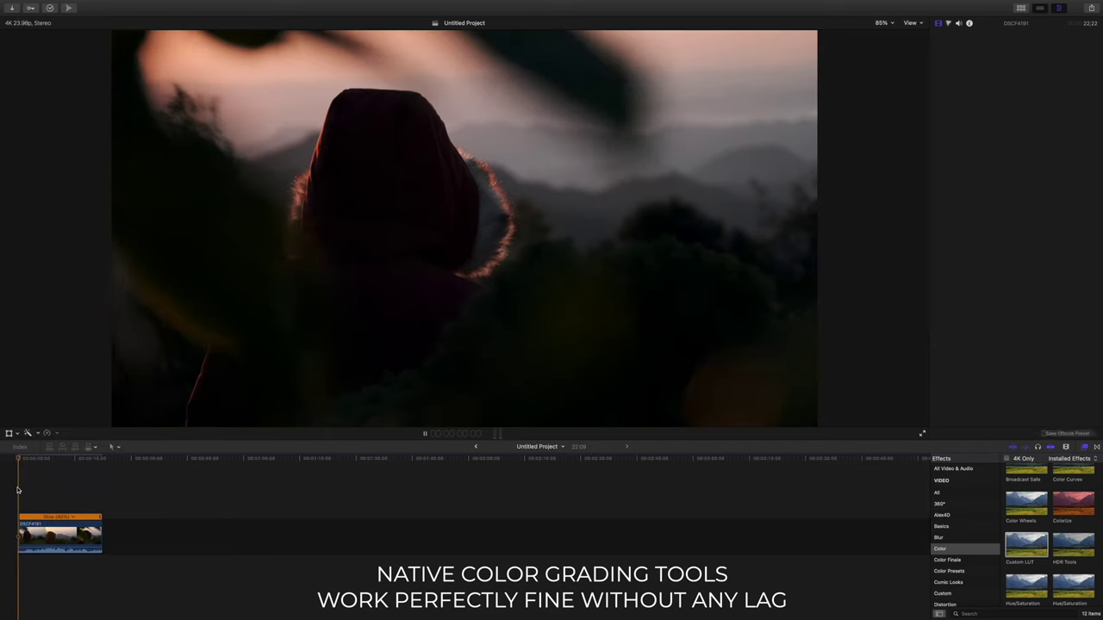
pyautogui.press('space')
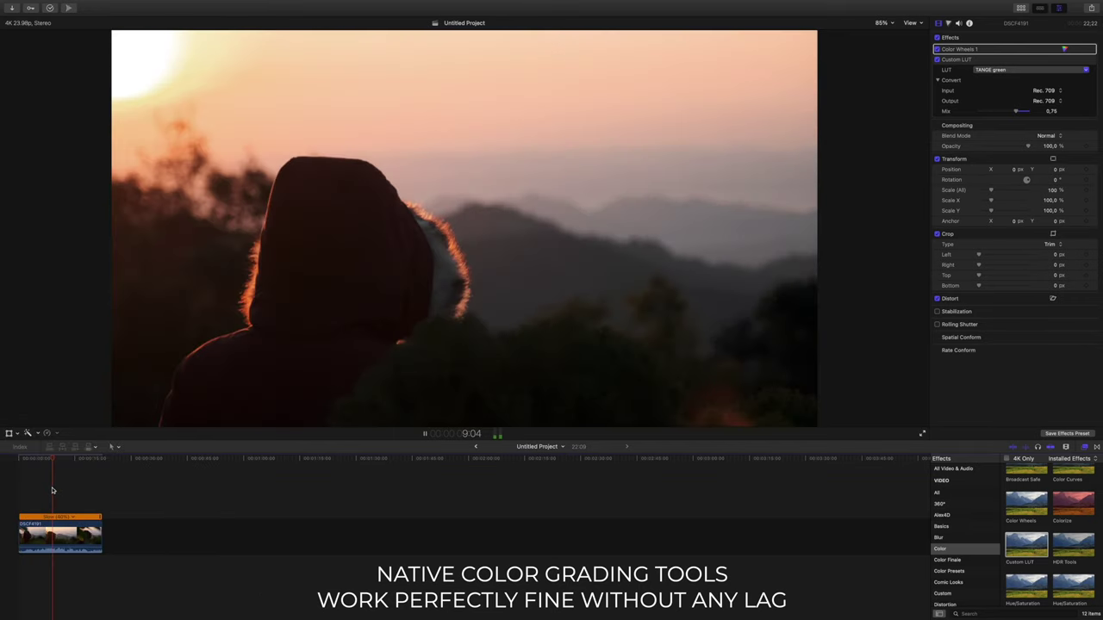
pyautogui.press('space')
pyautogui.click(28, 518)
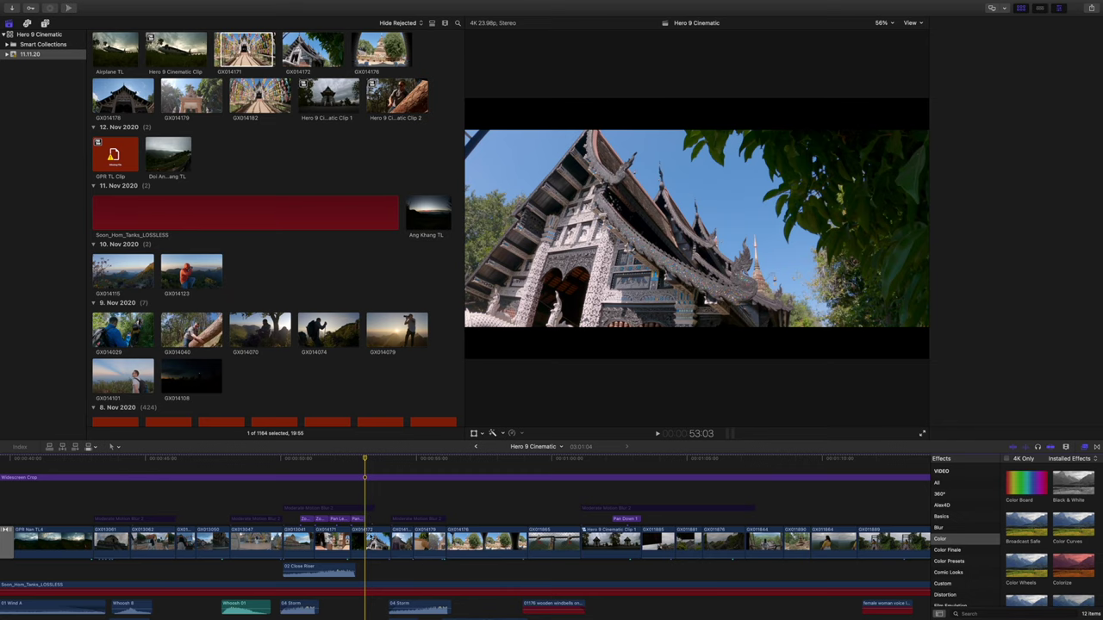
# - Reveal GX014172 in the browser and transcode it to optimized media
pyautogui.click(362, 541)
pyautogui.rightClick(372, 541)
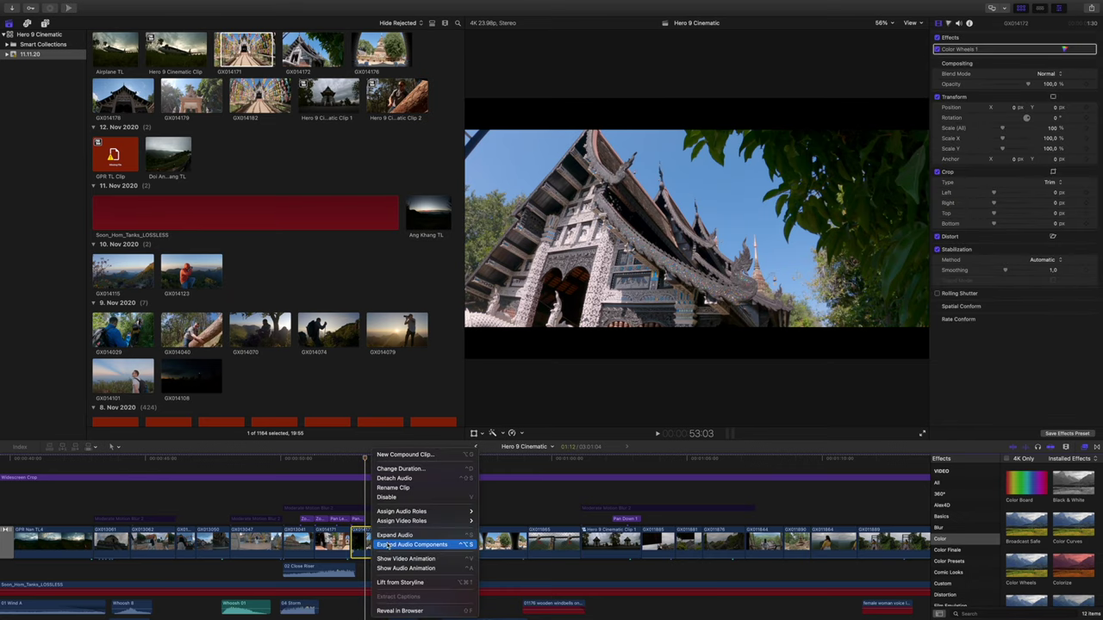
pyautogui.click(401, 611)
pyautogui.rightClick(322, 51)
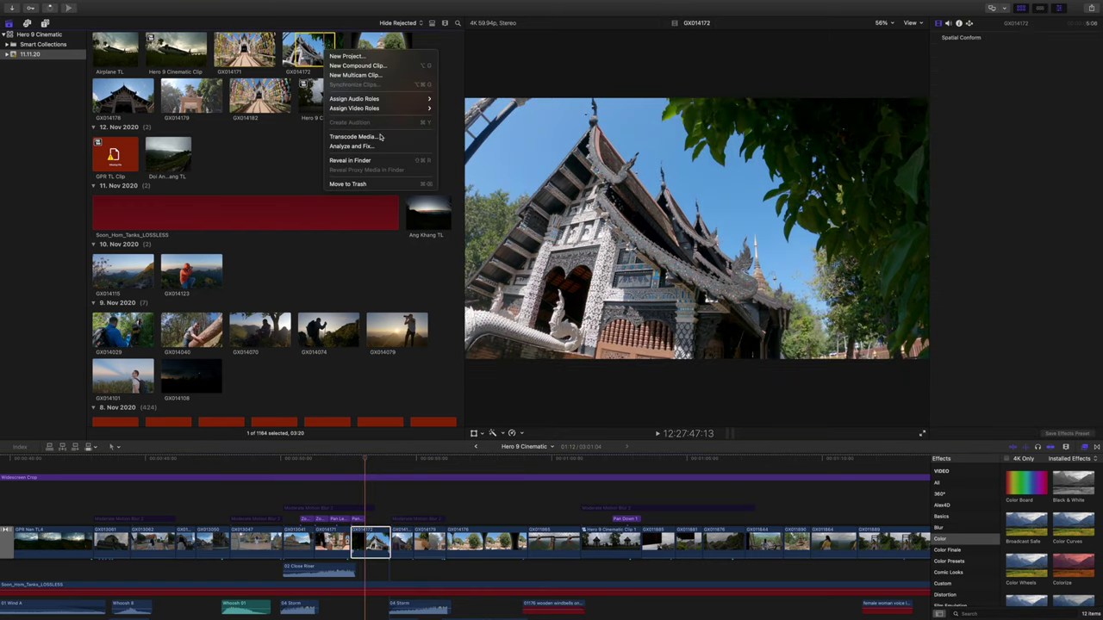
pyautogui.click(354, 137)
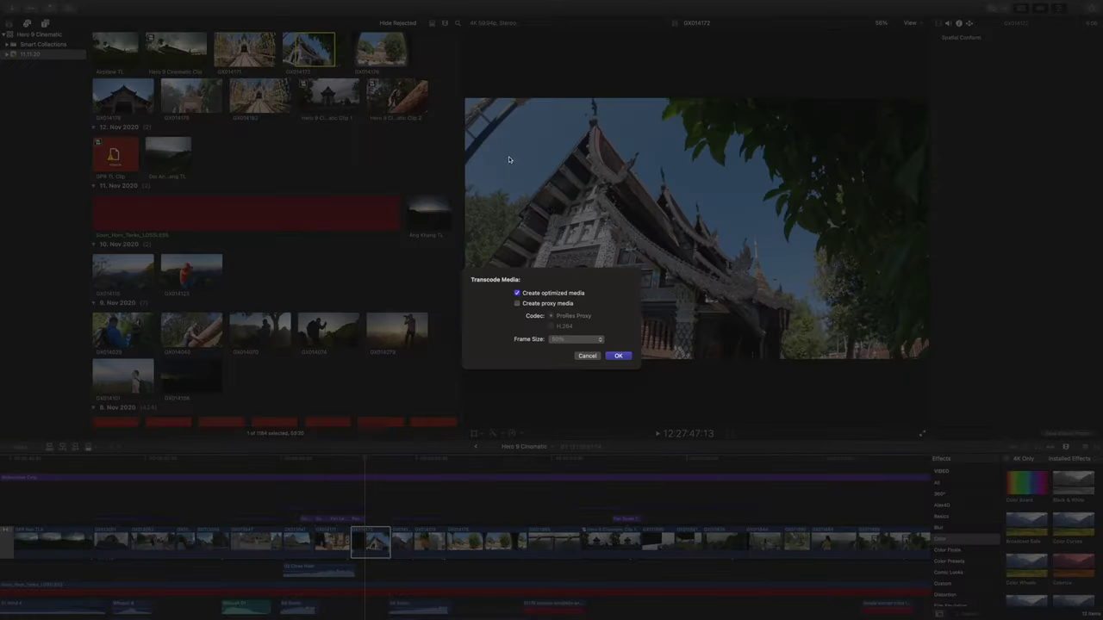
pyautogui.click(618, 355)
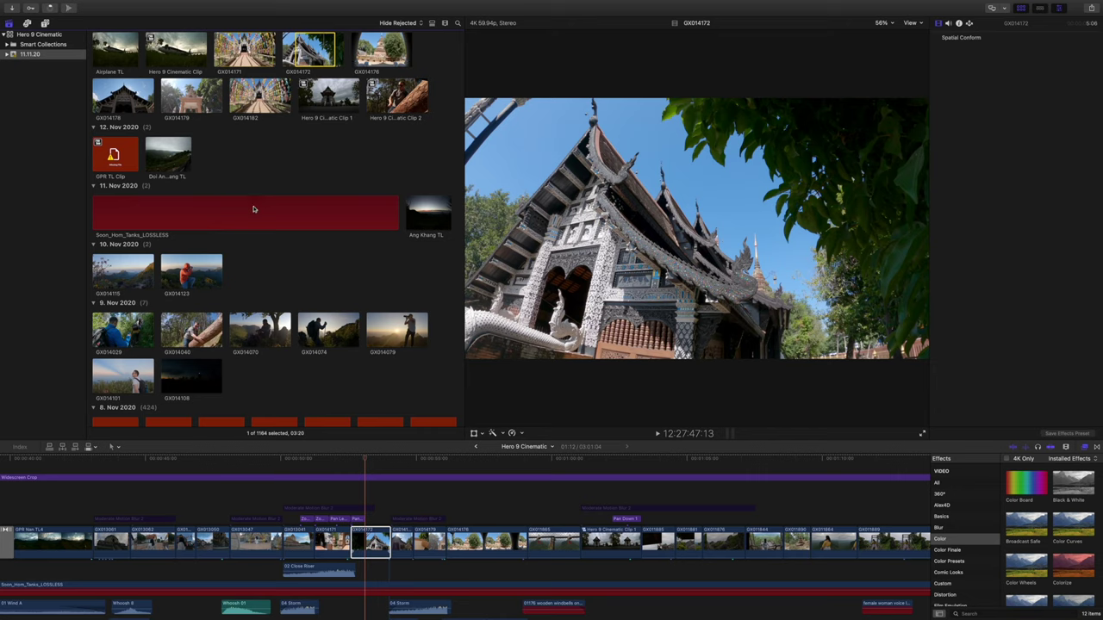
# - Transcode GX014178 to optimized media and check the background tasks' progress
pyautogui.rightClick(144, 105)
pyautogui.click(175, 188)
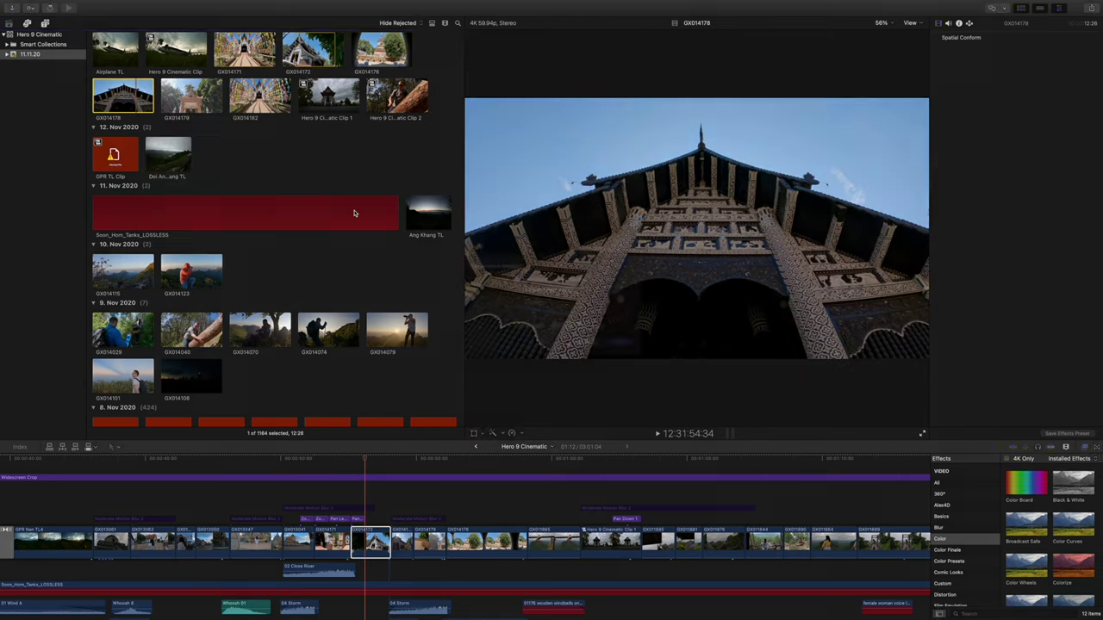
pyautogui.click(618, 355)
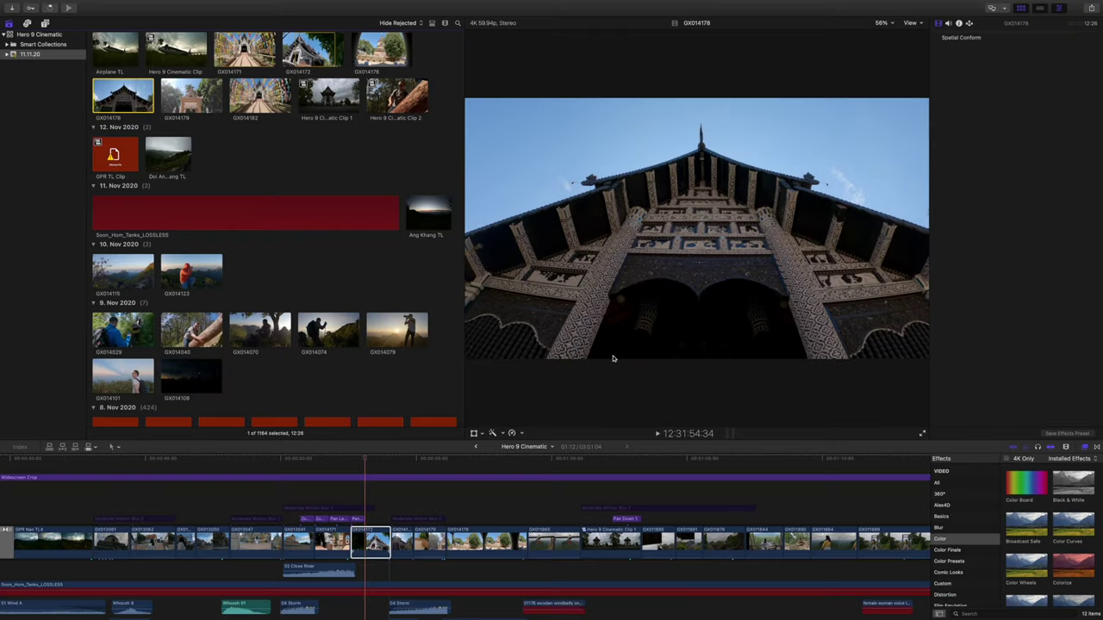
pyautogui.press('super+9')
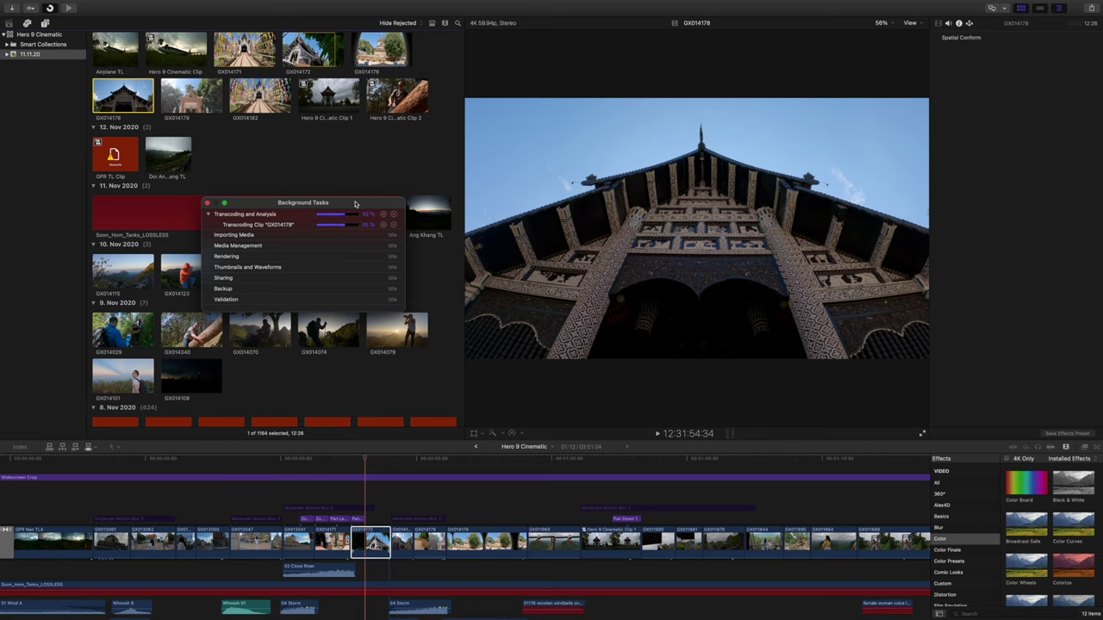
pyautogui.click(207, 204)
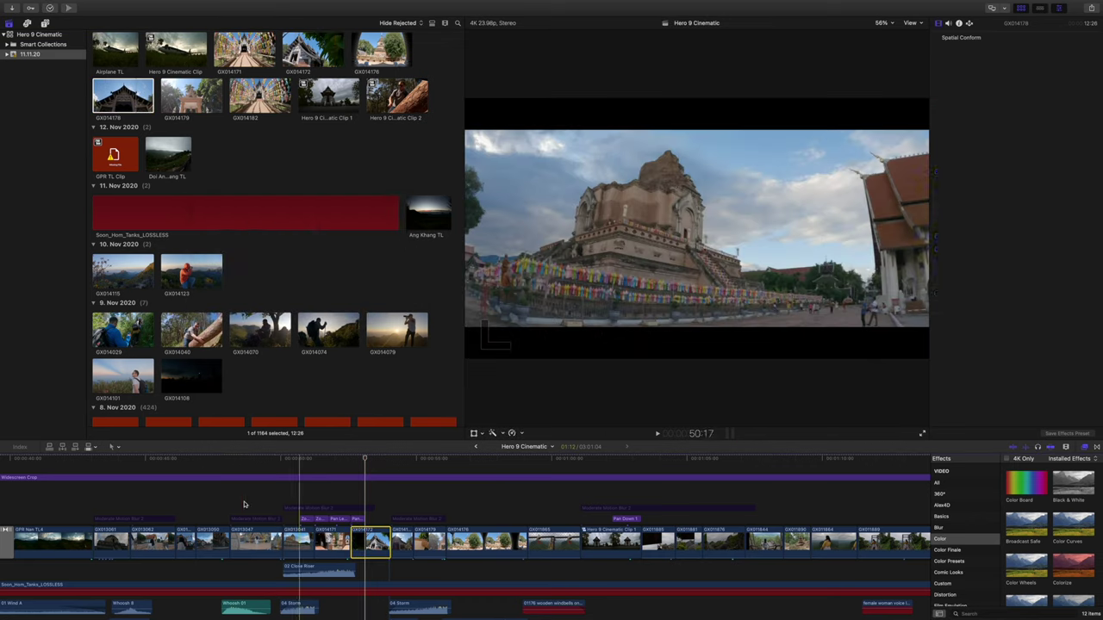
# - Play the project to check smoothness, then display the Hero 9 Cinematic library's properties
pyautogui.click(228, 496)
pyautogui.press('super+4')
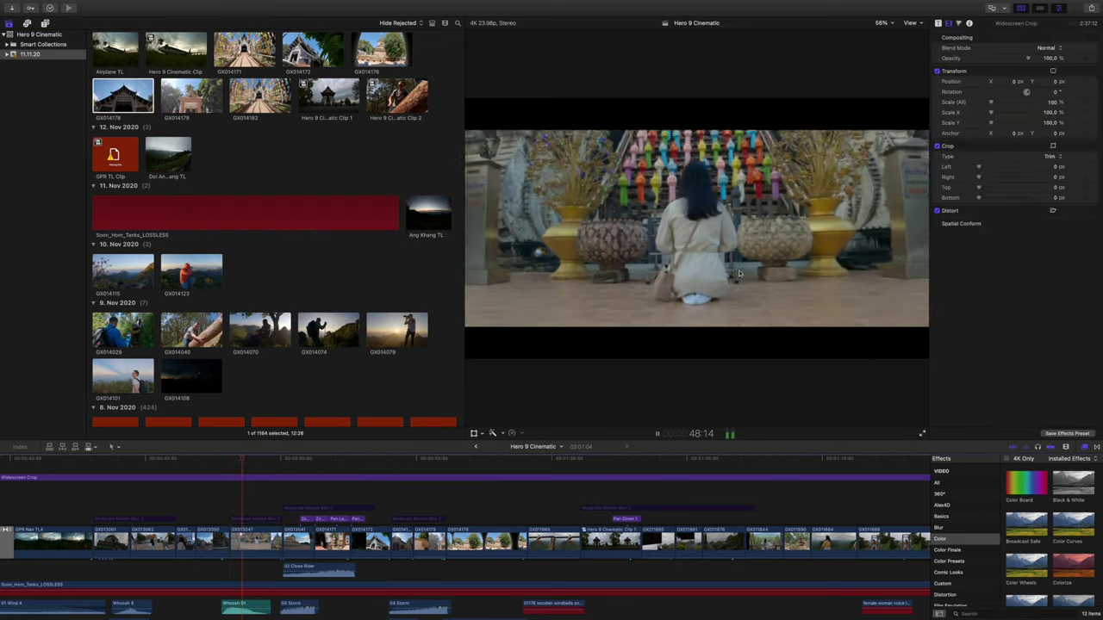
pyautogui.press('ctrl+super+1')
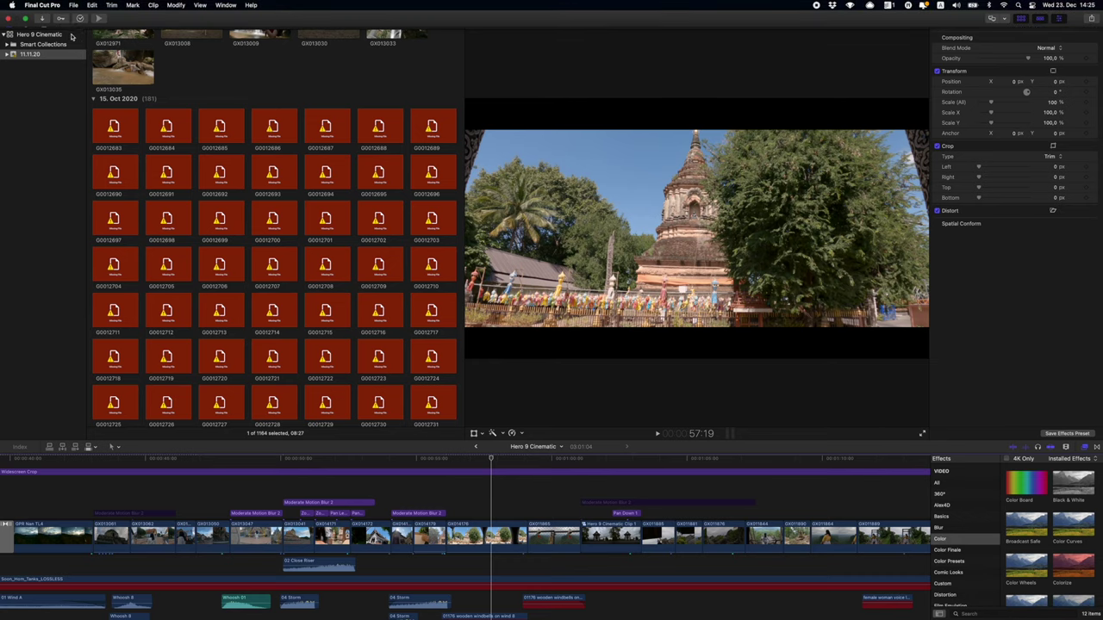
pyautogui.click(56, 35)
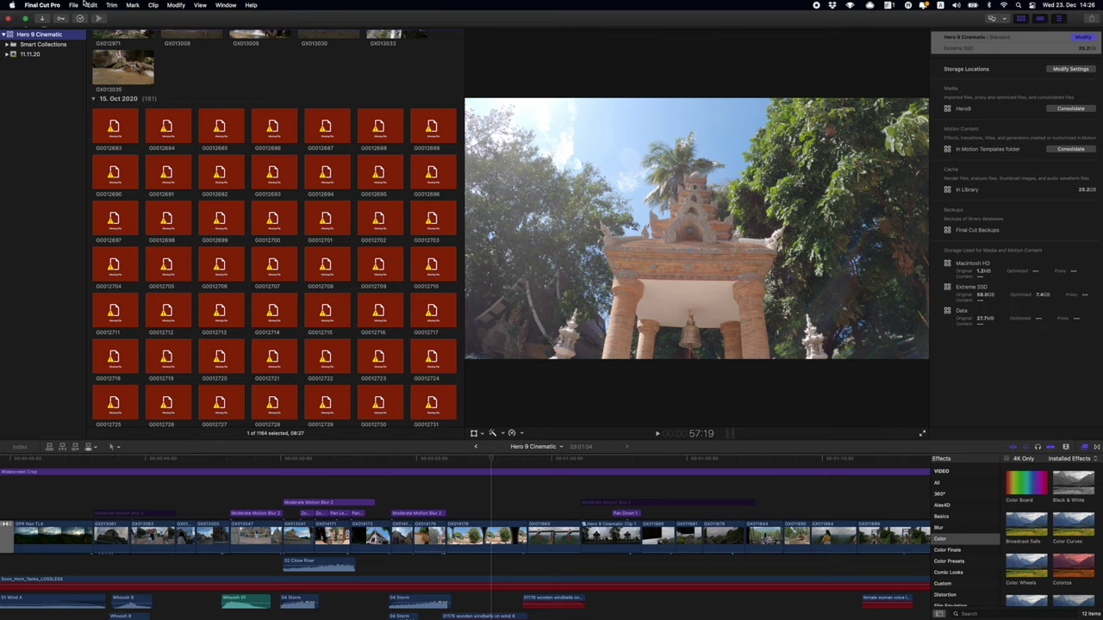
# - Run Delete Generated Library Files with Render Files (All) and Optimized Media selected
pyautogui.click(73, 5)
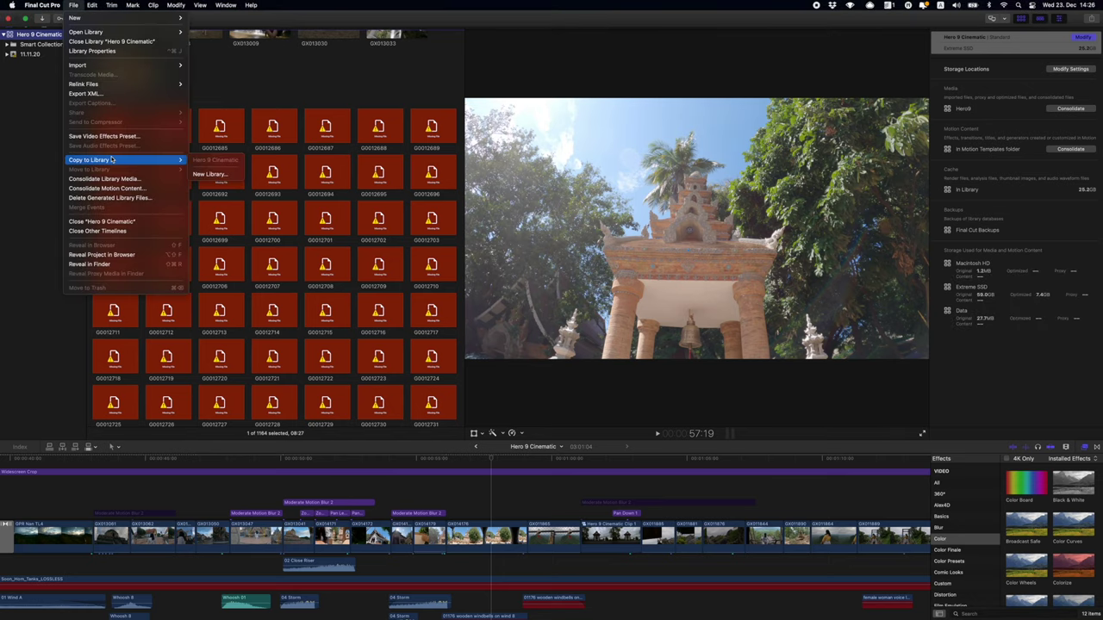
pyautogui.click(123, 198)
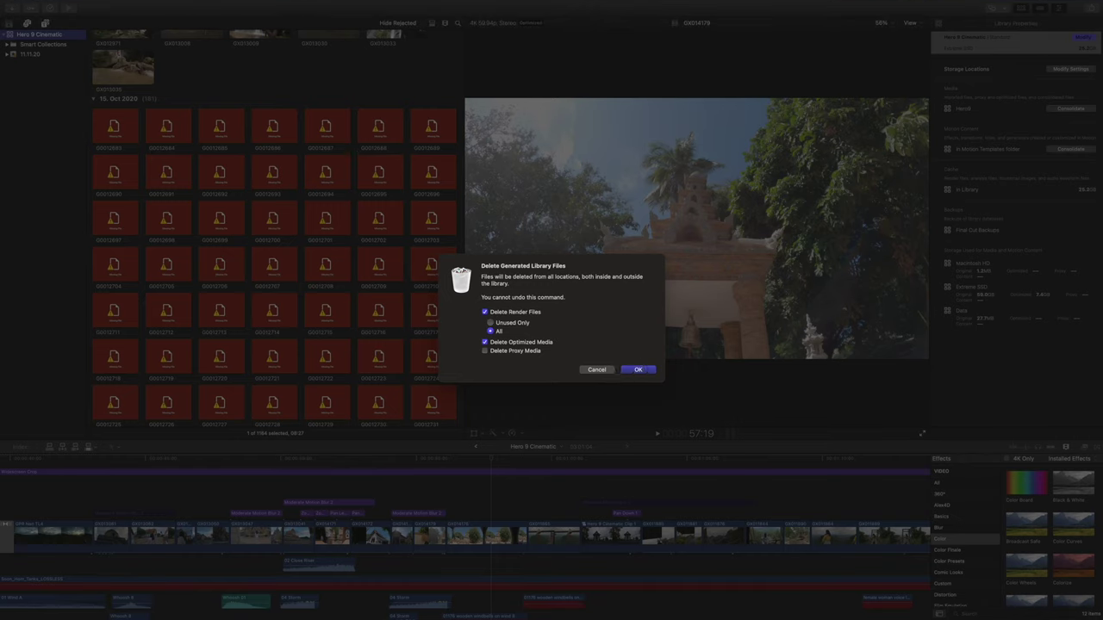
pyautogui.click(636, 370)
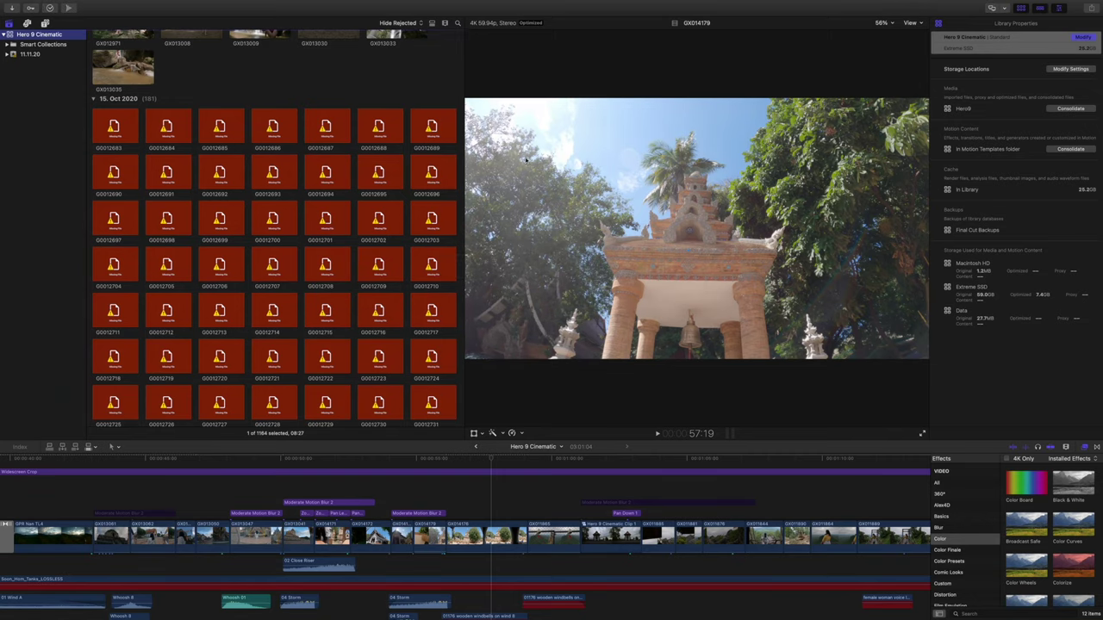